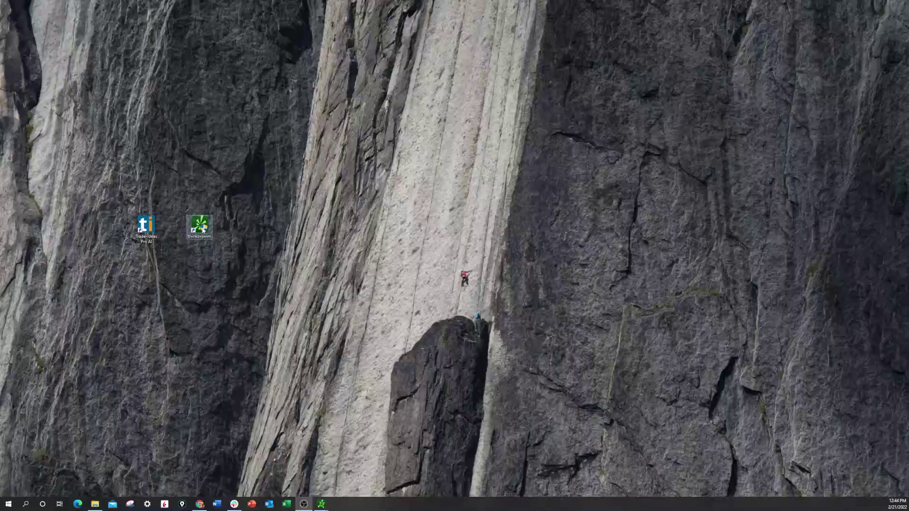
# Step: Launch Trade-Ideas Pro AI from its desktop shortcut using Run as administrator
pyautogui.click(200, 226)
pyautogui.hotkey('ctrl', 'a')
pyautogui.rightClick(202, 228)
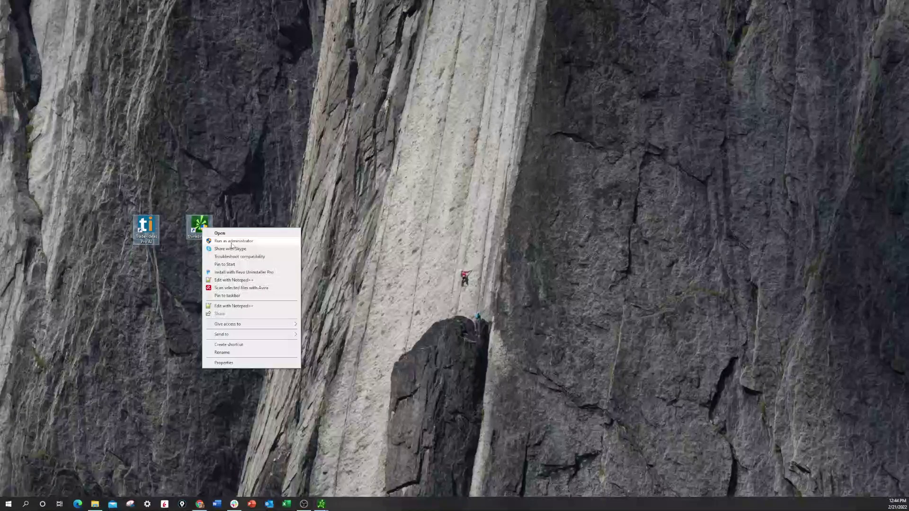
pyautogui.click(263, 189)
pyautogui.click(262, 189)
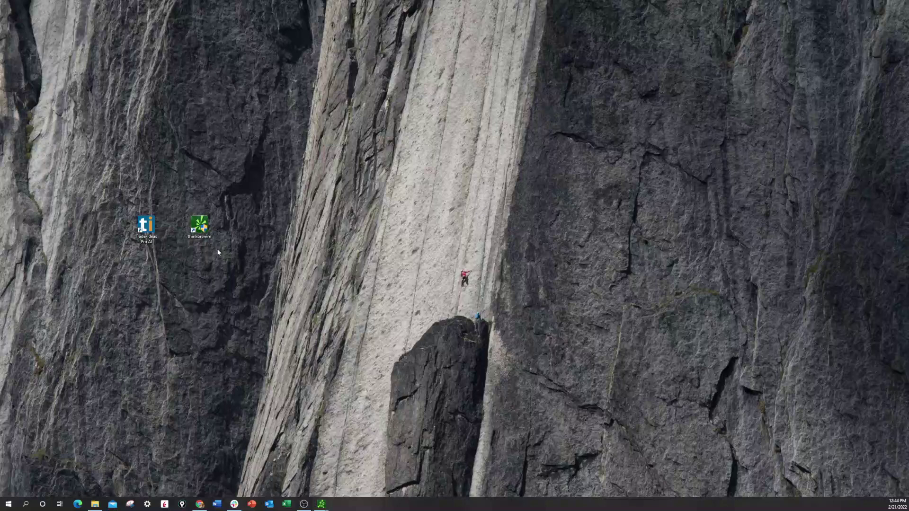
pyautogui.rightClick(146, 230)
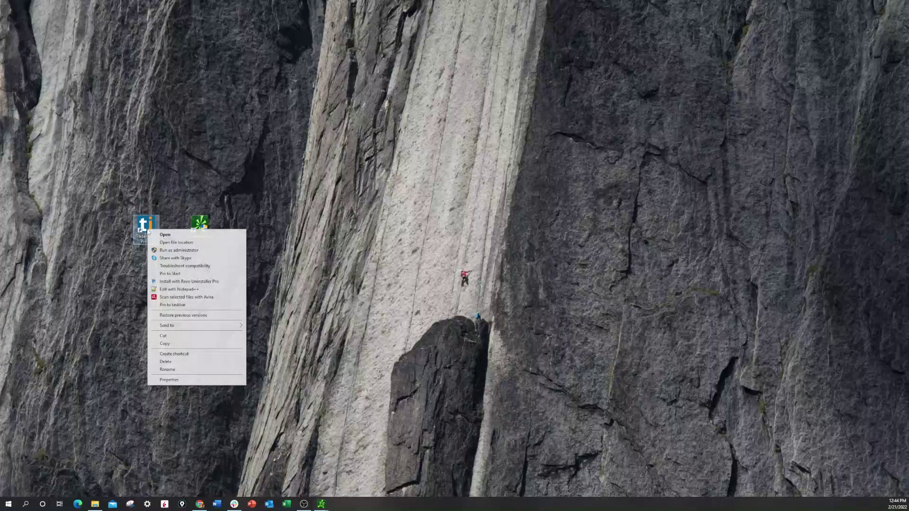
pyautogui.click(212, 251)
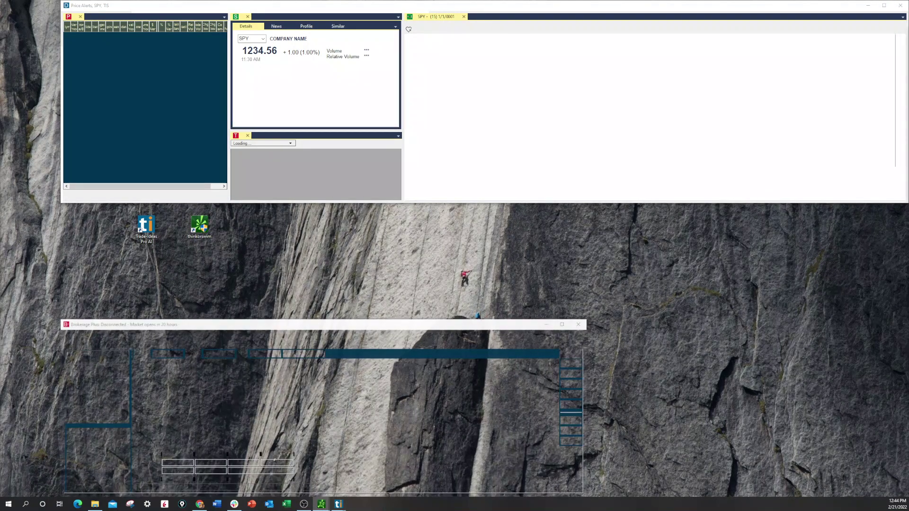
# Step: Move the thinkorswim SEE chart to the top right and the Price Alerts/SPY window to the bottom
pyautogui.moveTo(908, 140); pyautogui.dragTo(775, 11)
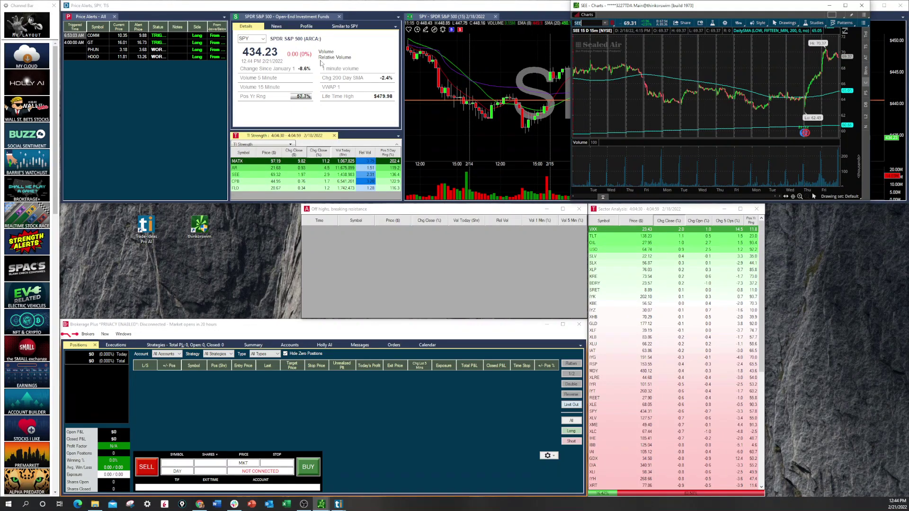
pyautogui.moveTo(295, 9); pyautogui.dragTo(293, 299)
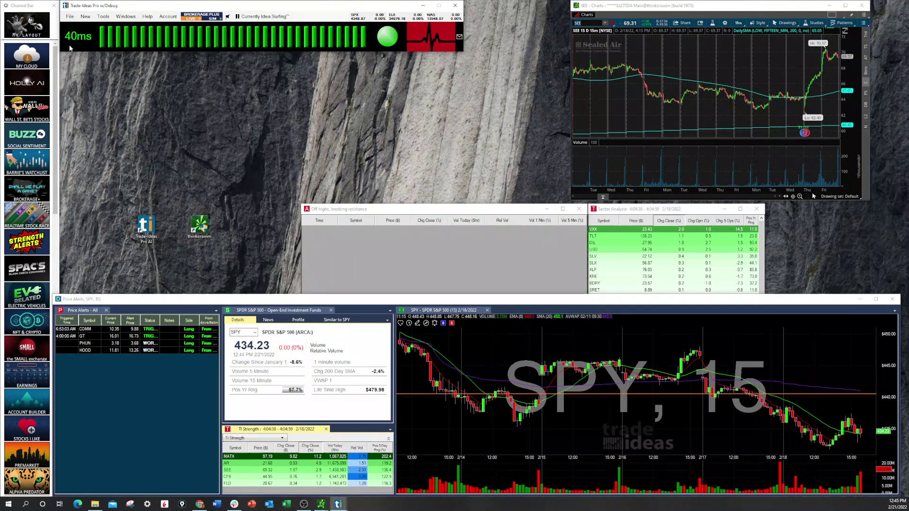
# Step: Delete the SEE - Charts link in External Linking, leaving only the Interactive Brokers entry
pyautogui.click(103, 17)
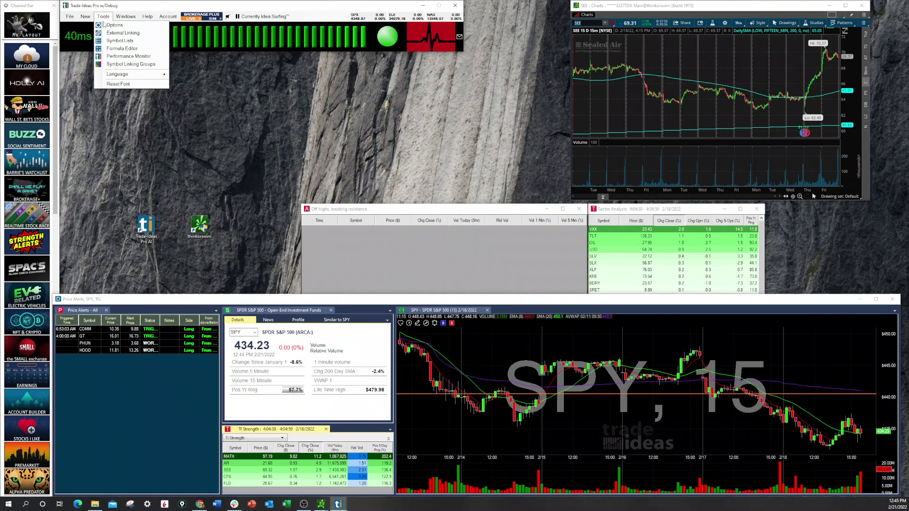
pyautogui.click(114, 33)
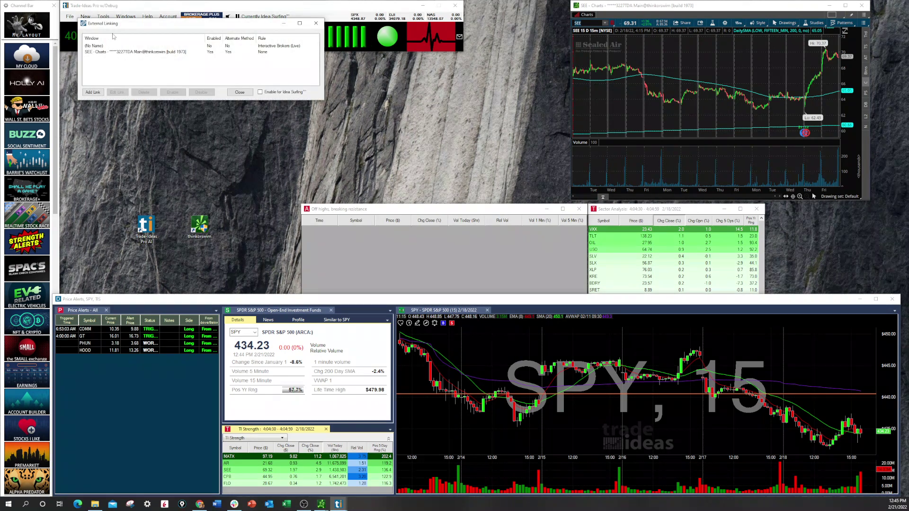
pyautogui.moveTo(134, 33); pyautogui.dragTo(142, 57)
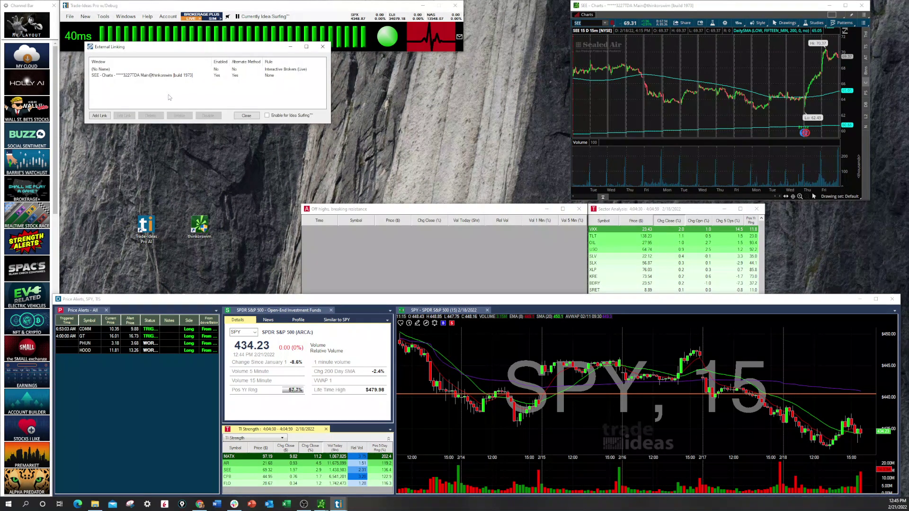
pyautogui.click(134, 76)
pyautogui.click(152, 116)
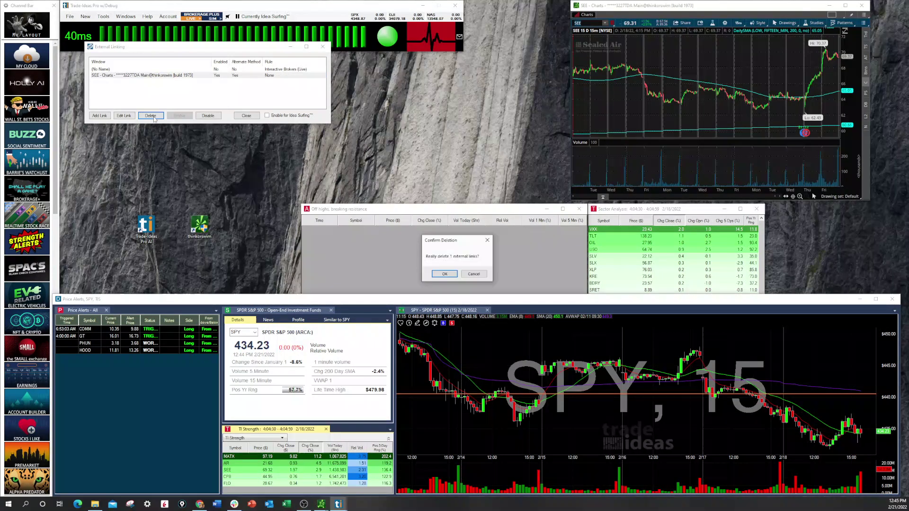
pyautogui.click(445, 274)
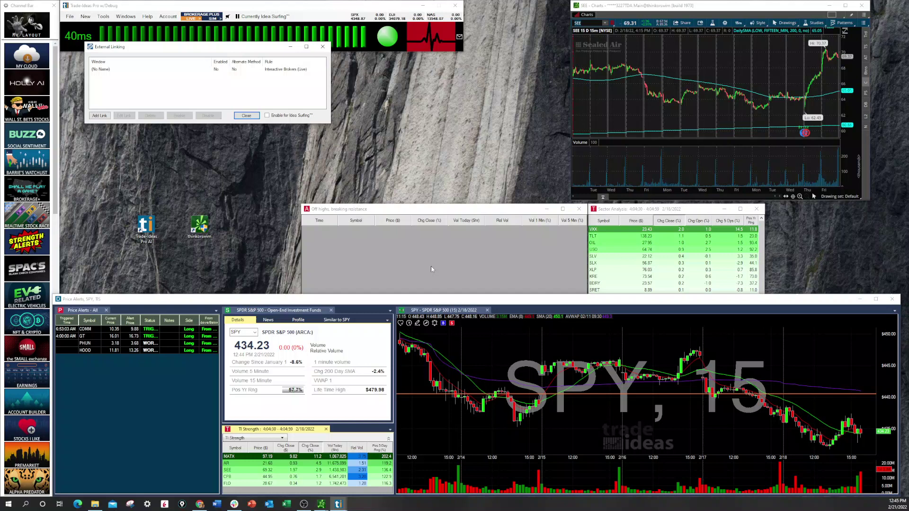
# Step: Add a new external link, capturing the thinkorswim SEE chart as its linked window with Shift
pyautogui.click(105, 117)
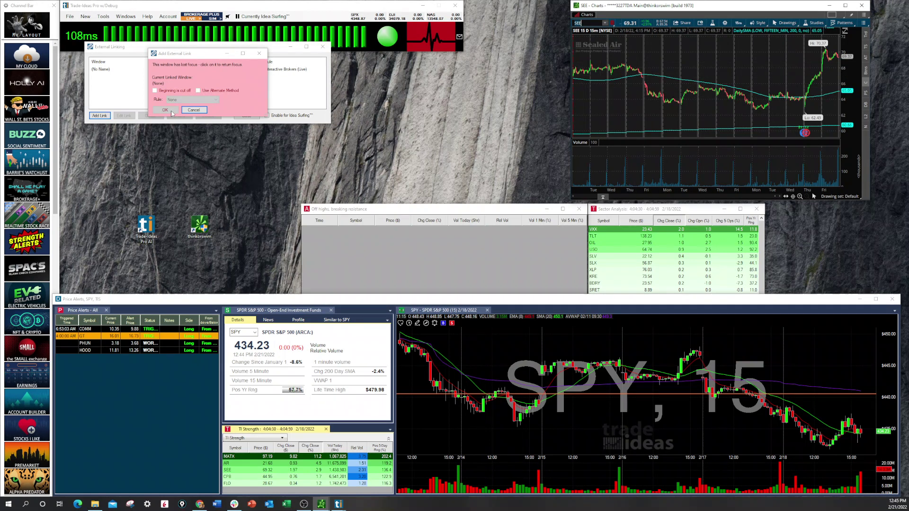
pyautogui.click(174, 114)
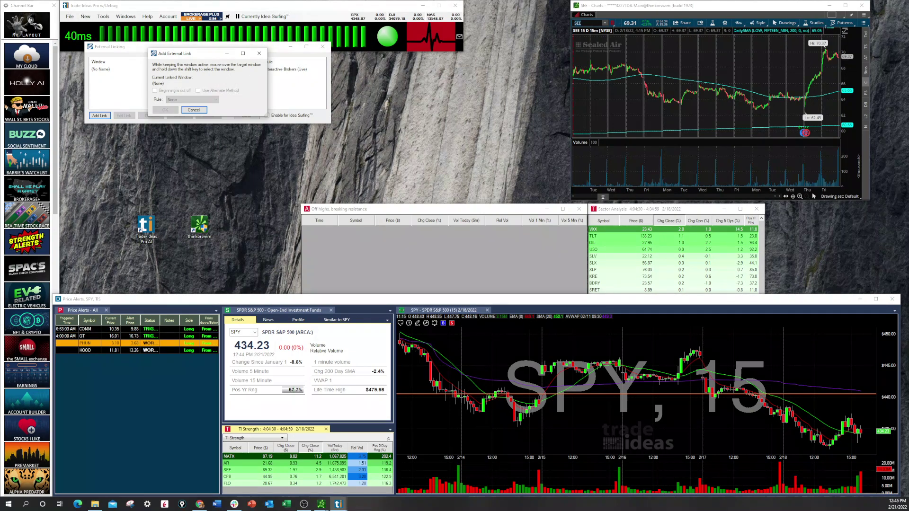
pyautogui.press('shift')
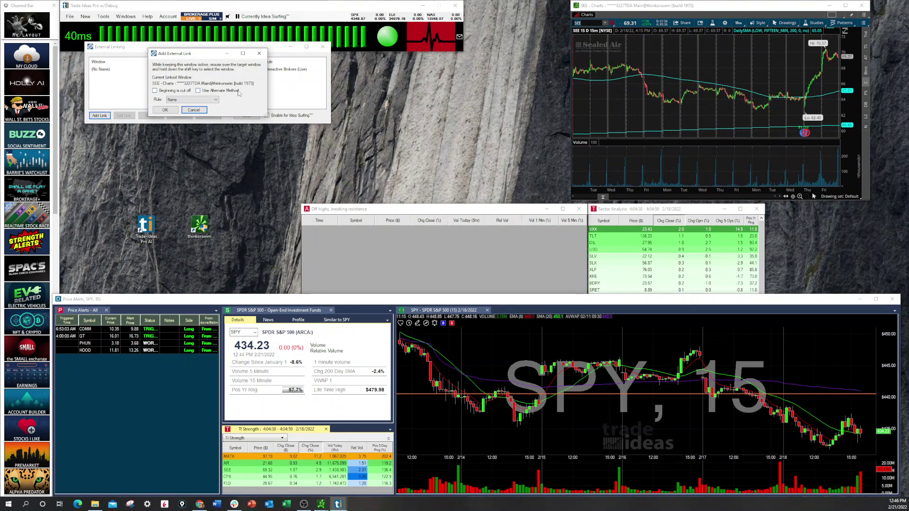
# Step: Enable Use Alternate Method, keep the rule at None, and confirm the new SEE chart link
pyautogui.click(198, 90)
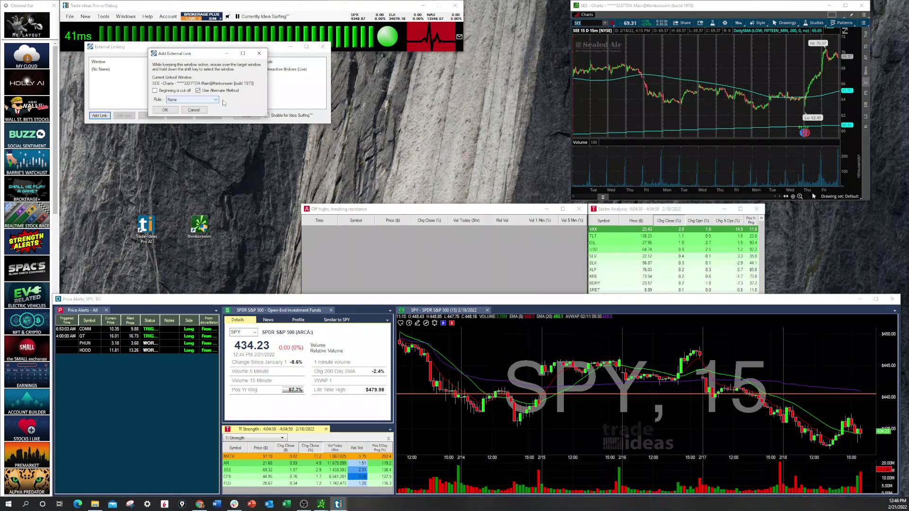
pyautogui.click(216, 100)
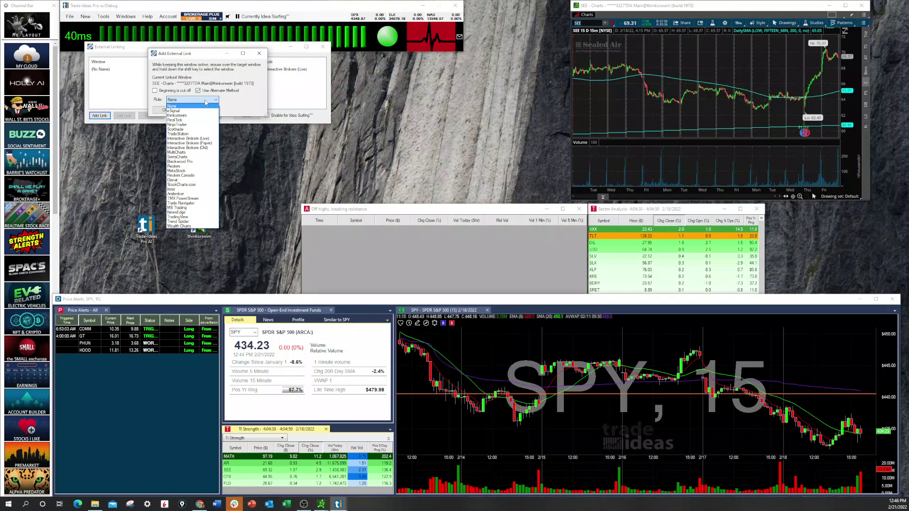
pyautogui.click(203, 100)
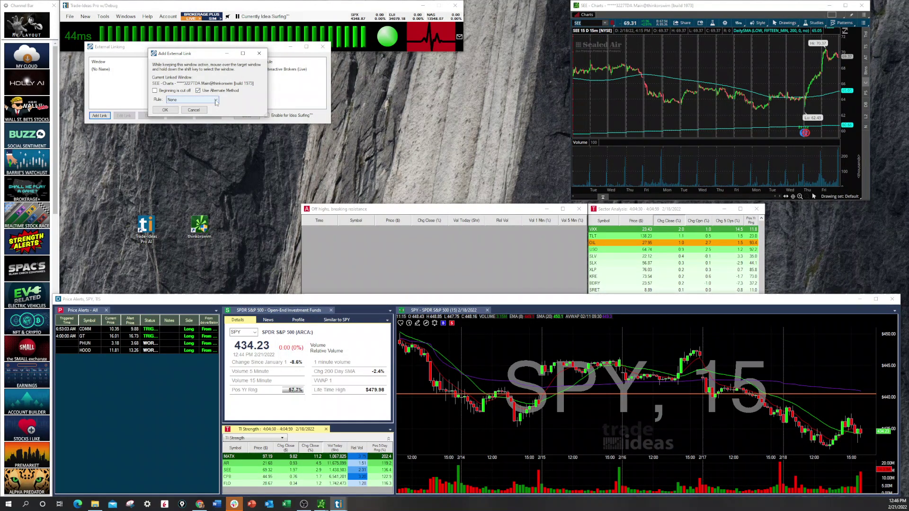
pyautogui.click(206, 99)
pyautogui.click(203, 107)
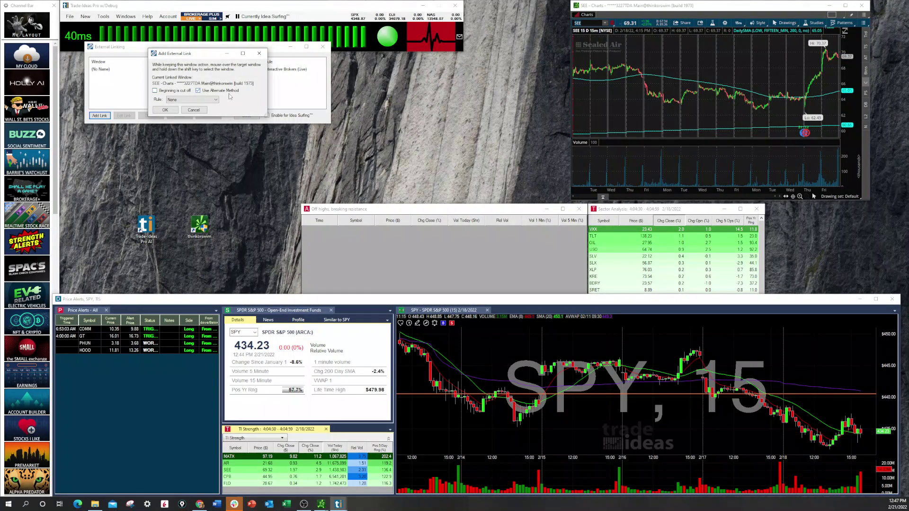
pyautogui.click(165, 110)
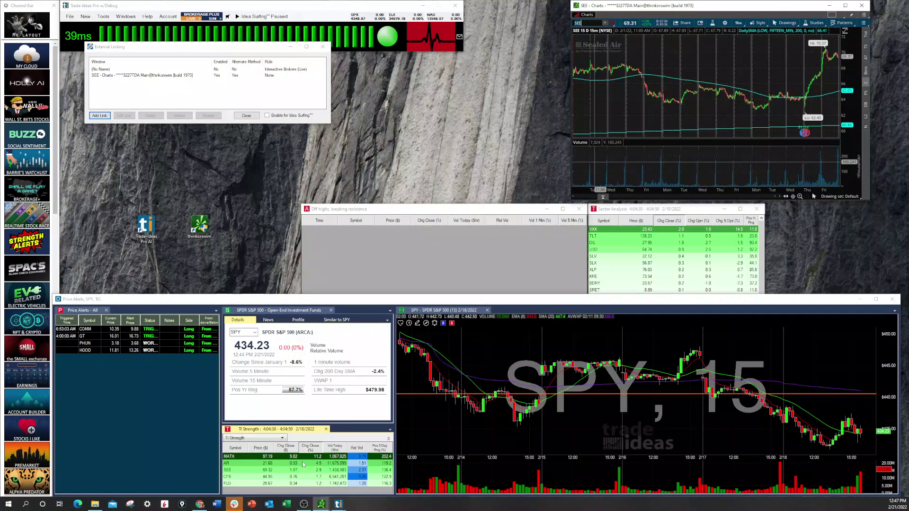
# Step: Load MATX, SEE and FLO from the TI Strength list into the linked thinkorswim chart
pyautogui.click(266, 458)
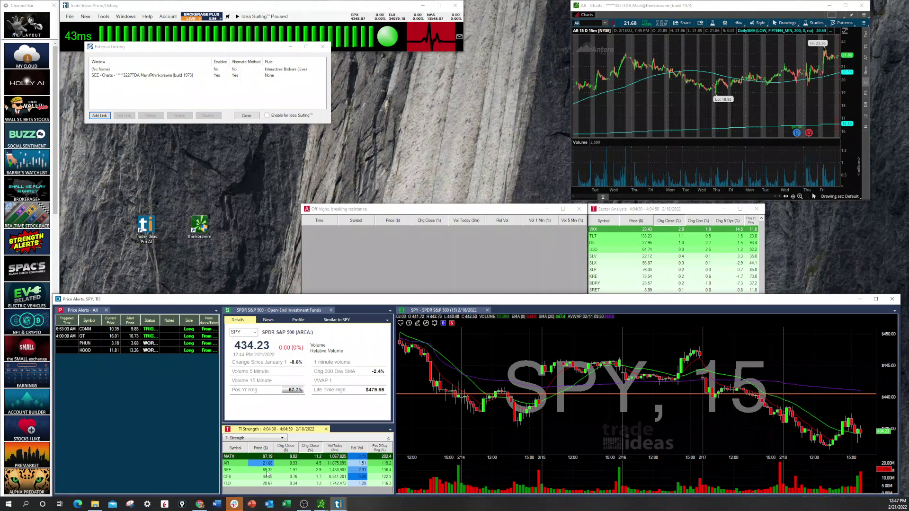
pyautogui.click(267, 470)
pyautogui.click(267, 483)
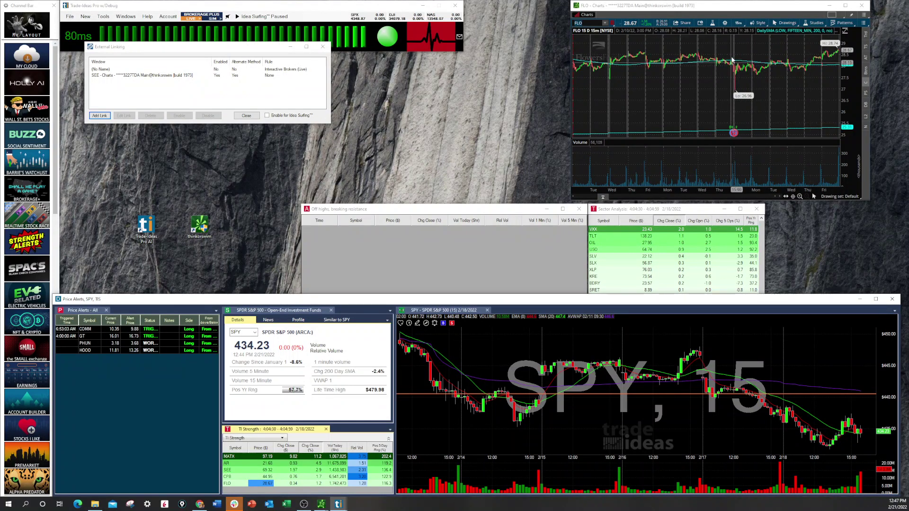
pyautogui.click(814, 23)
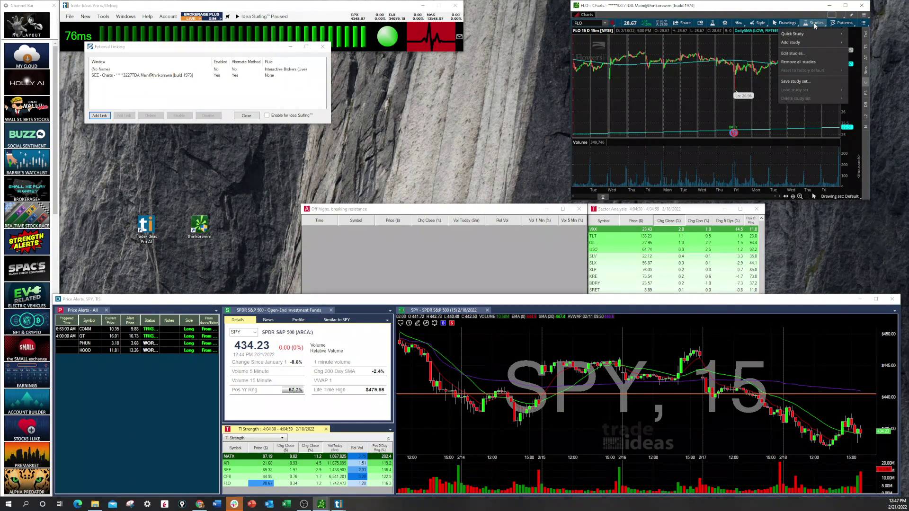
pyautogui.click(747, 14)
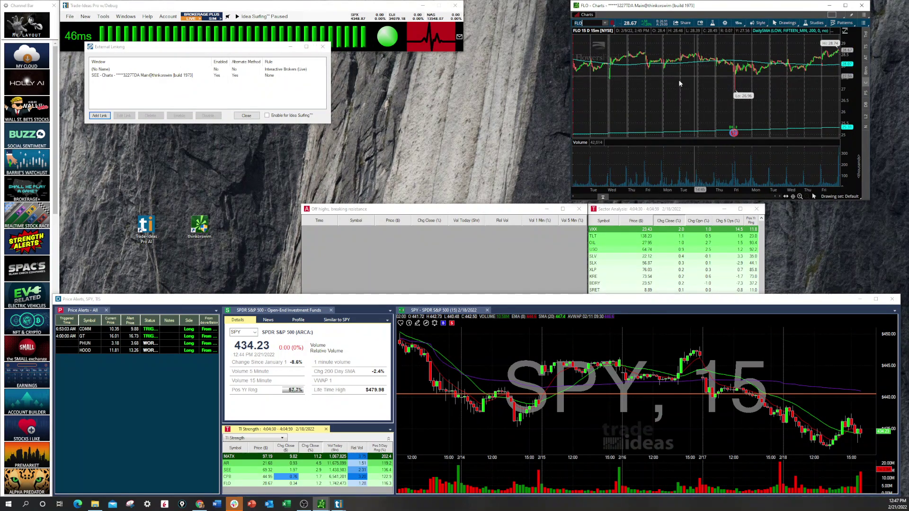
# Step: Load AR, CPB, SEE, FLO and finally AR from TI Strength into the linked chart
pyautogui.click(296, 468)
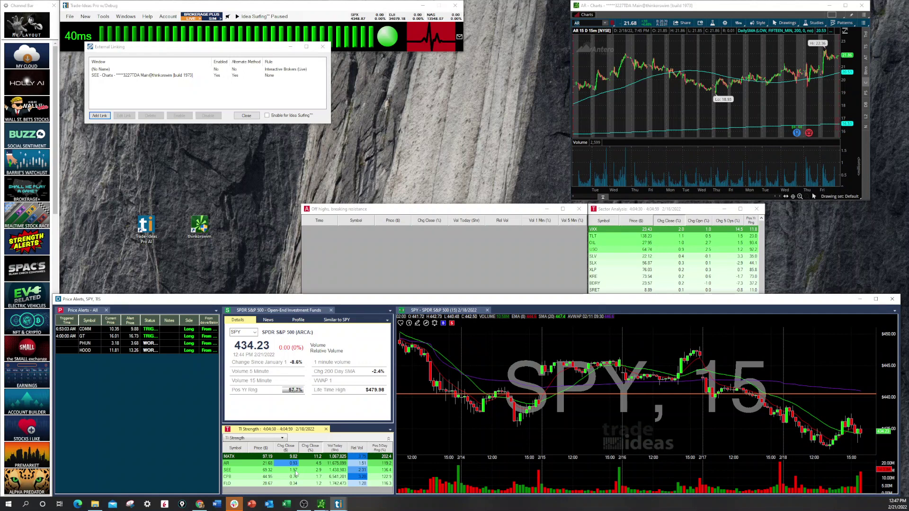
pyautogui.click(296, 477)
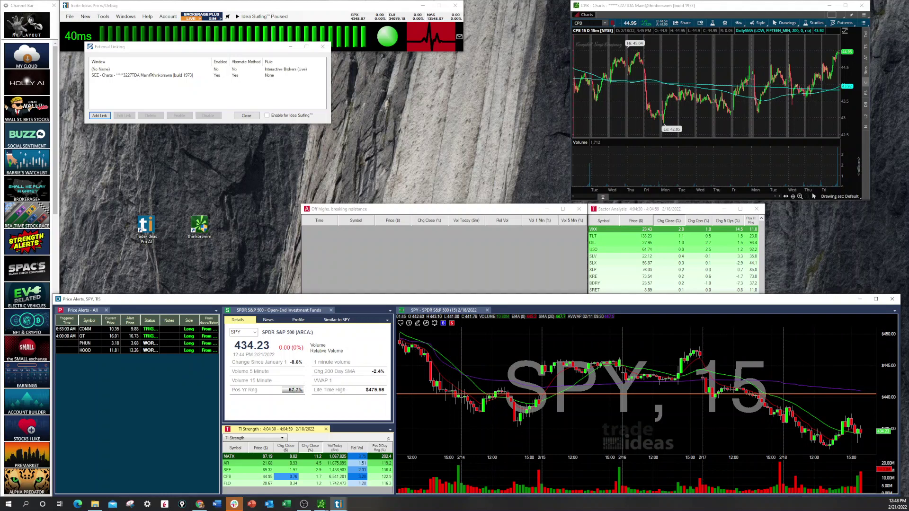
pyautogui.click(279, 474)
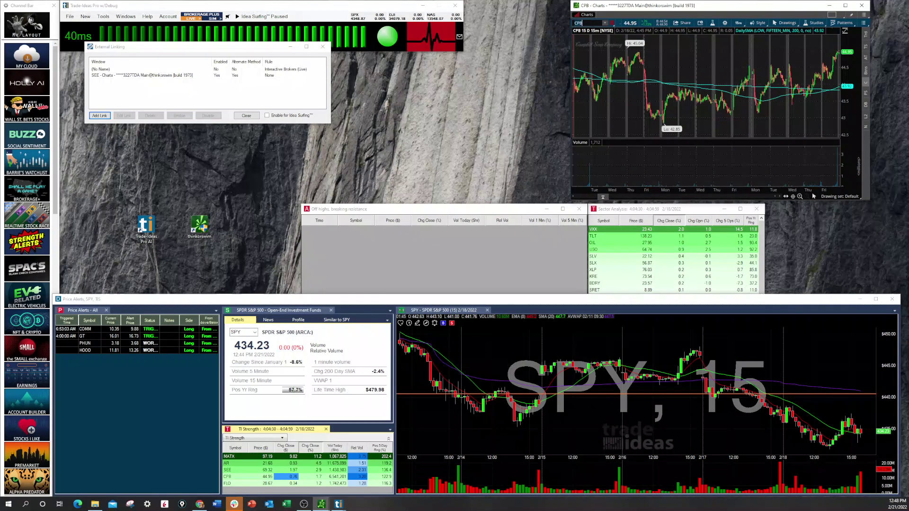
pyautogui.click(286, 470)
pyautogui.click(292, 483)
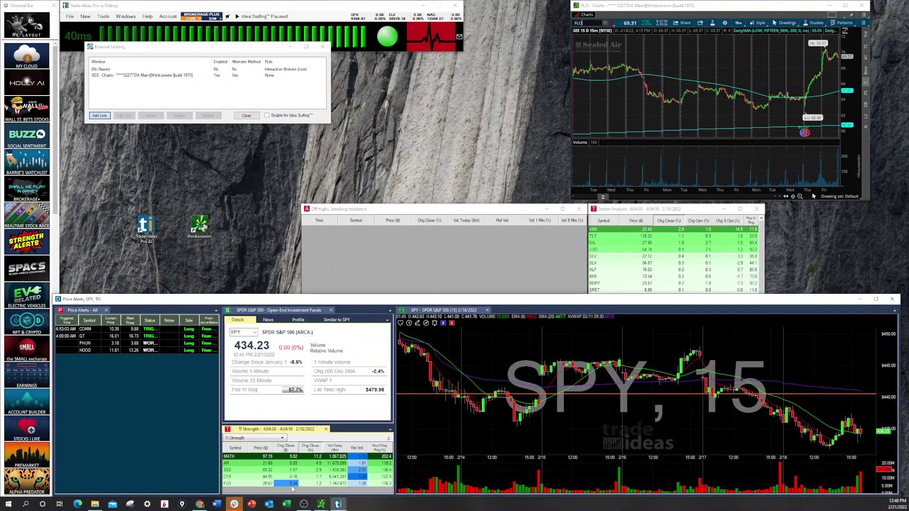
pyautogui.click(289, 463)
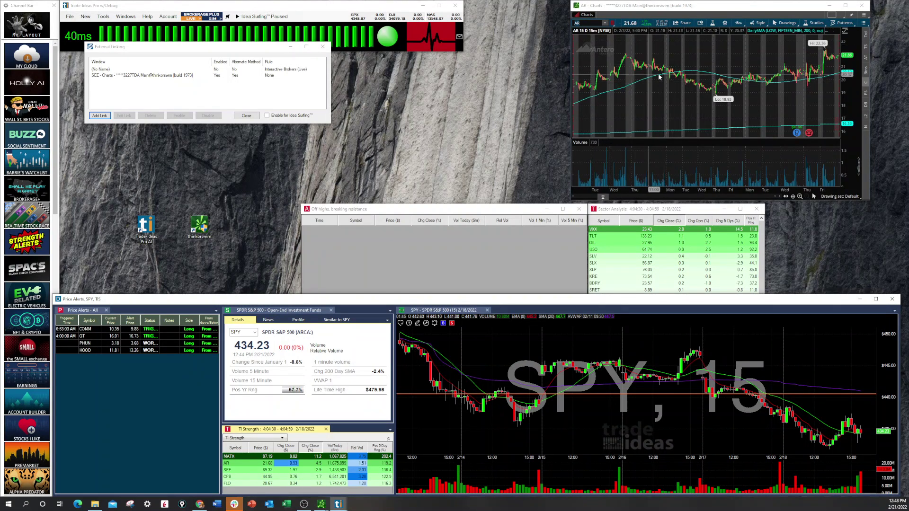
# Step: Set the thinkorswim AR chart's link colour to Red
pyautogui.click(612, 24)
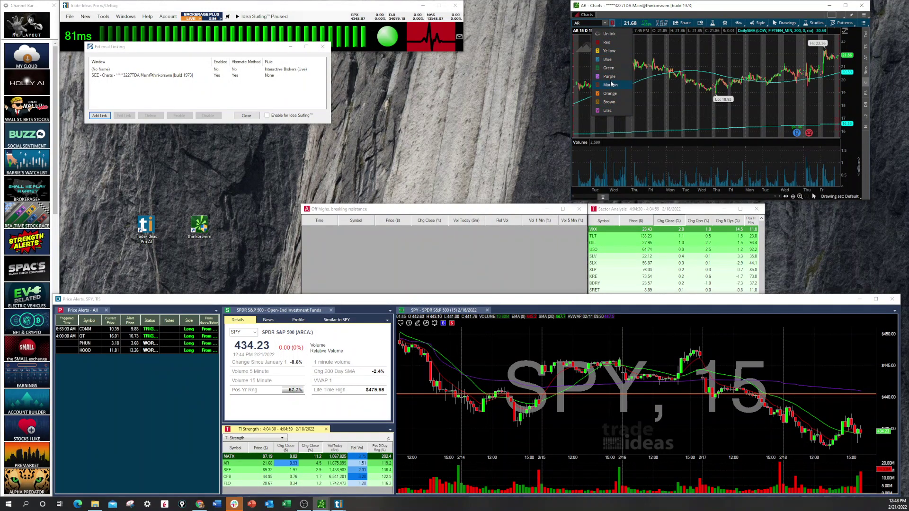
pyautogui.click(611, 43)
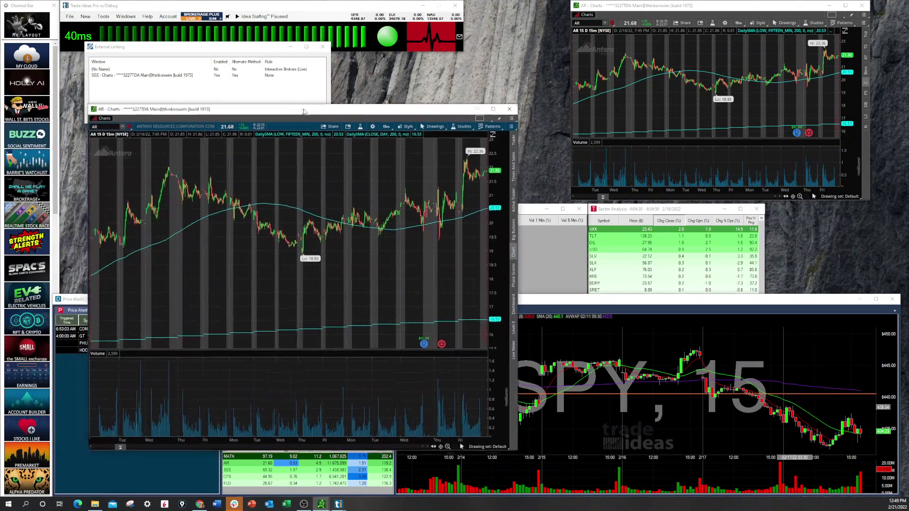
# Step: Shrink the second AR Charts window and position it at the top next to the first AR chart
pyautogui.moveTo(306, 121); pyautogui.dragTo(388, 138)
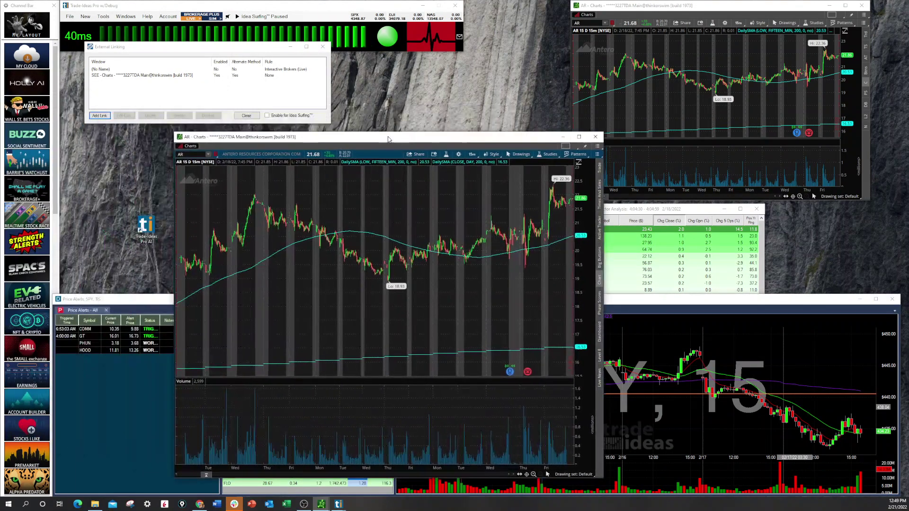
pyautogui.moveTo(172, 131); pyautogui.dragTo(303, 345)
pyautogui.moveTo(426, 350); pyautogui.dragTo(468, 64)
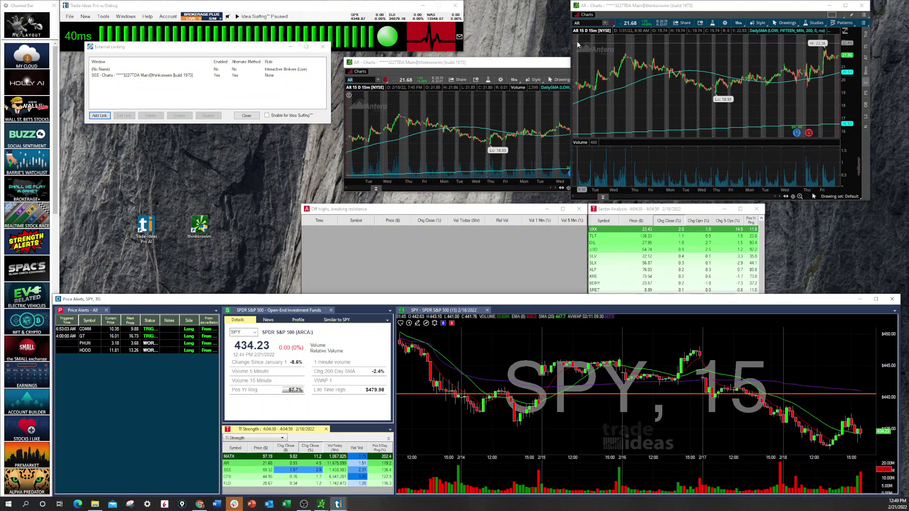
# Step: Load MATX, SEE, AR and CPB from TI Strength into both red-linked thinkorswim charts
pyautogui.click(296, 457)
pyautogui.click(297, 470)
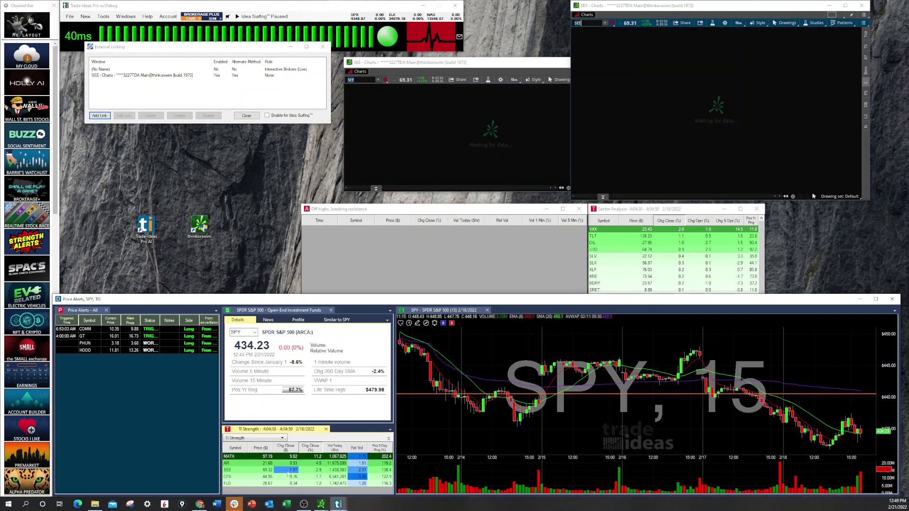
pyautogui.click(604, 23)
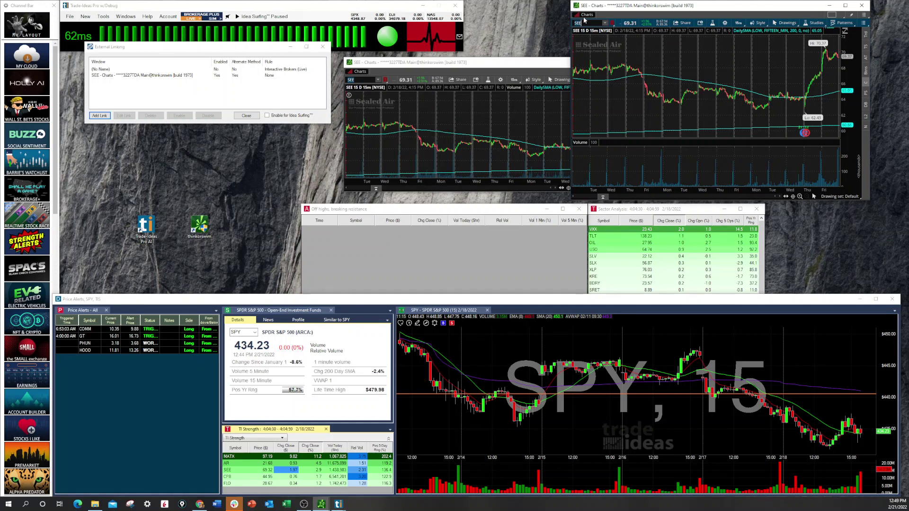
pyautogui.click(265, 463)
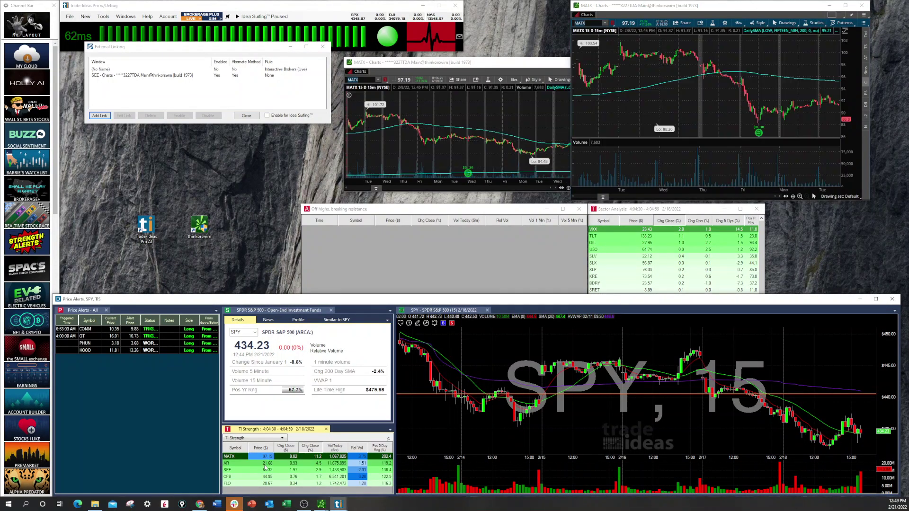
pyautogui.click(268, 477)
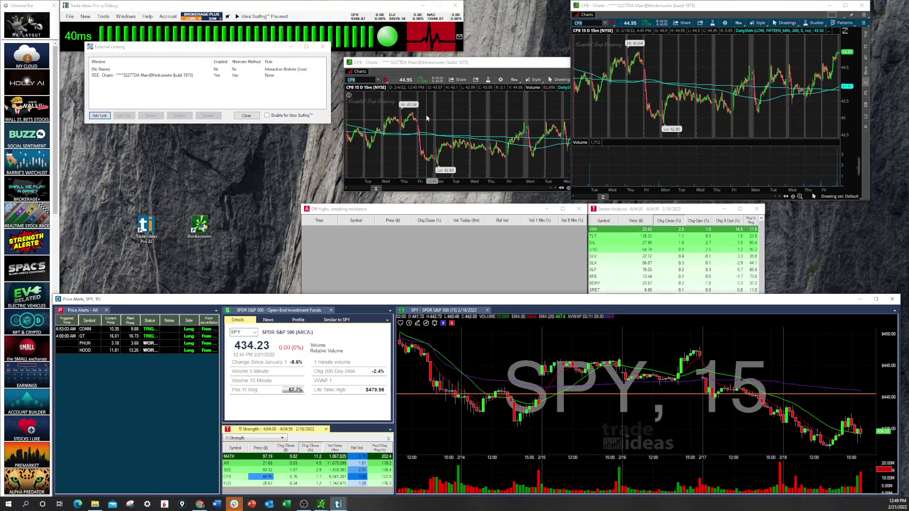
# Step: Load FLO, then switch the second thinkorswim chart to the yellow link group
pyautogui.click(268, 483)
pyautogui.click(384, 81)
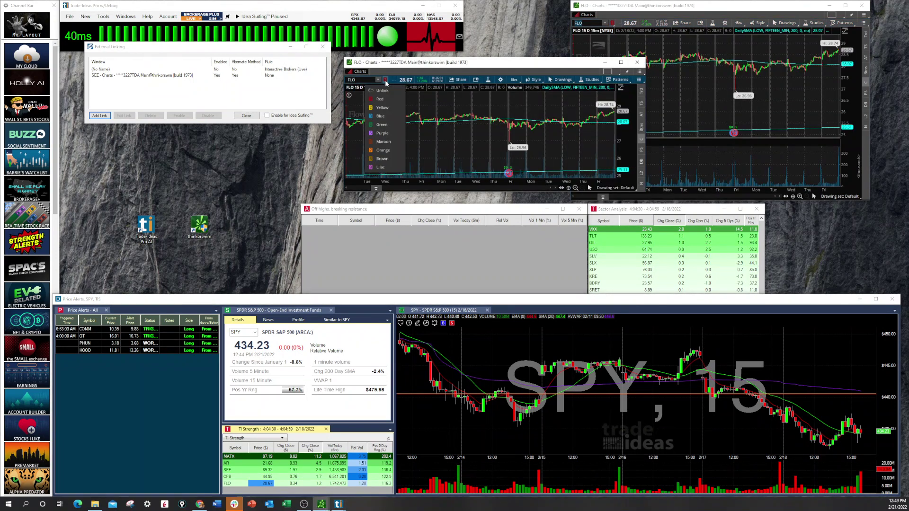
pyautogui.click(382, 108)
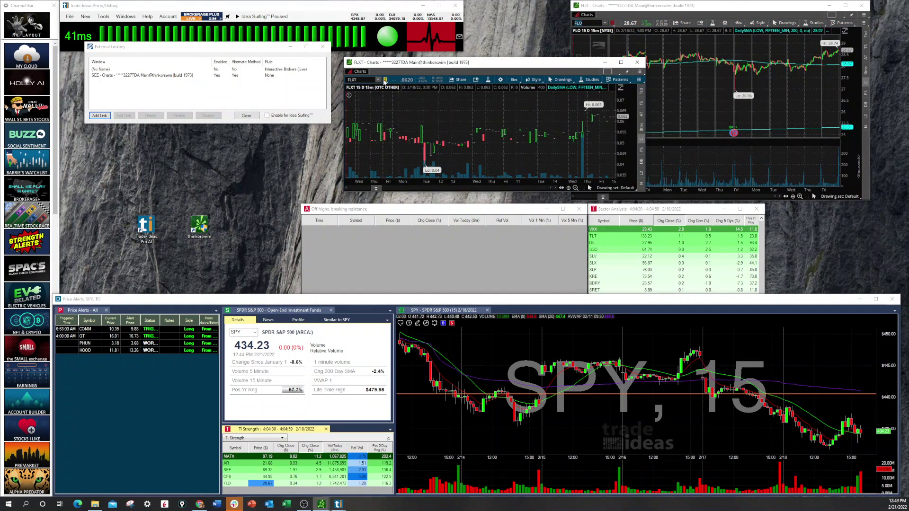
# Step: Pick MATX, CPB and FLO in TI Strength to confirm only the red-linked chart follows
pyautogui.click(583, 23)
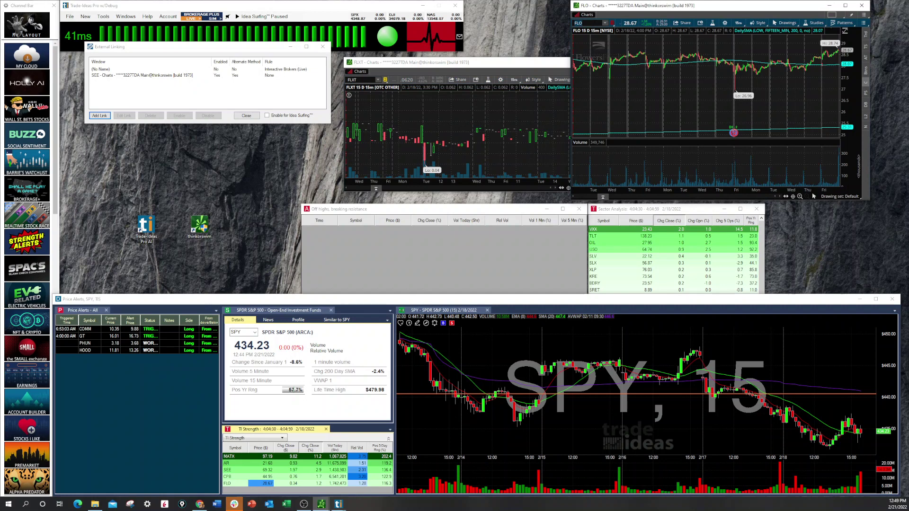
pyautogui.click(295, 457)
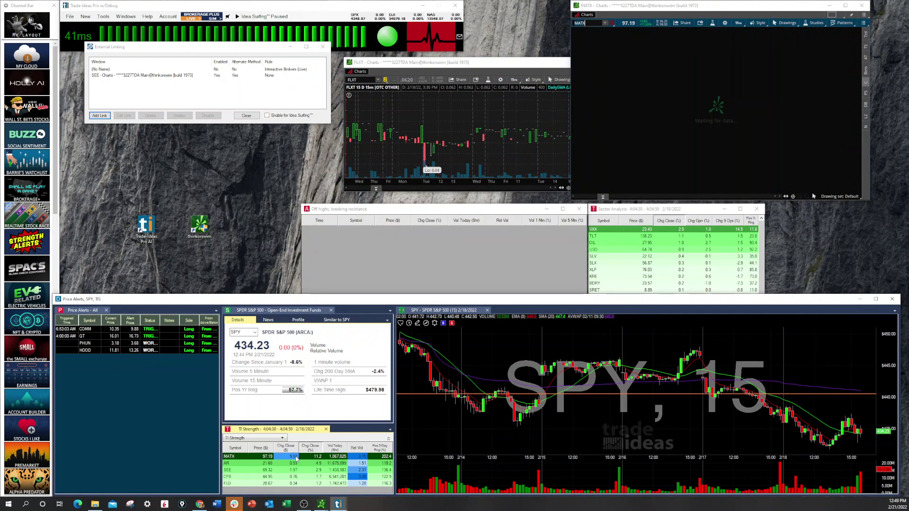
pyautogui.click(293, 477)
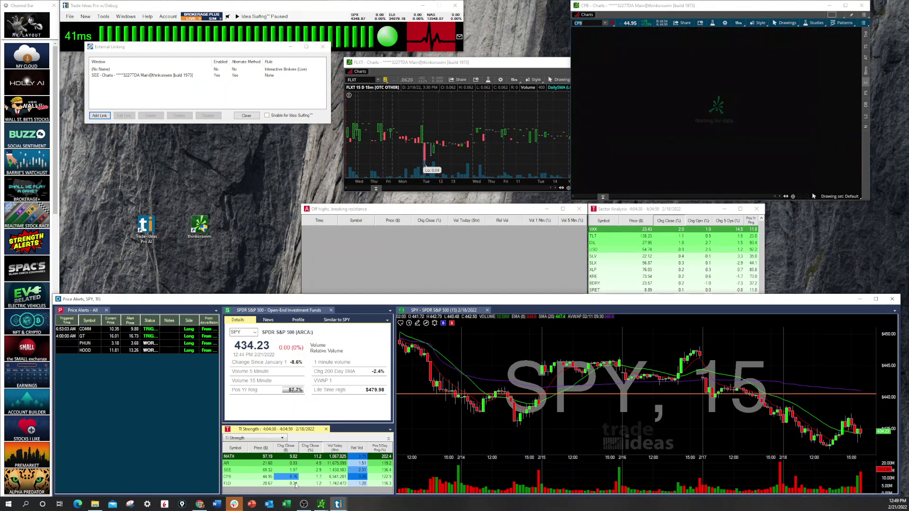
pyautogui.click(293, 483)
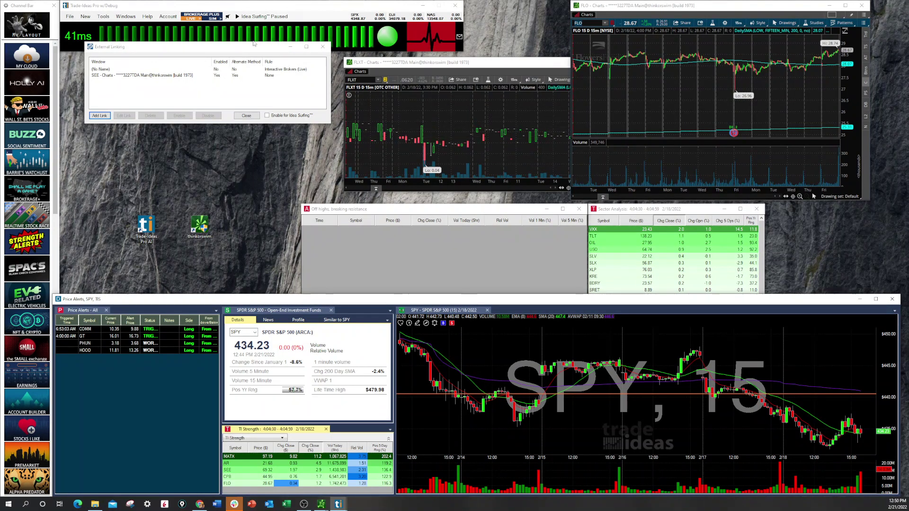
# Step: Drag the External Linking dialog lower and bring the FLO chart window forward
pyautogui.moveTo(231, 50); pyautogui.dragTo(230, 78)
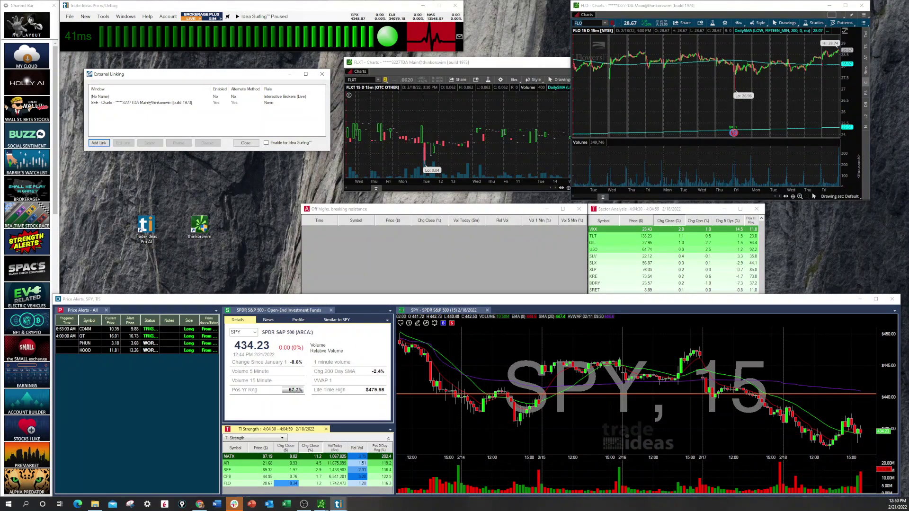
pyautogui.click(813, 196)
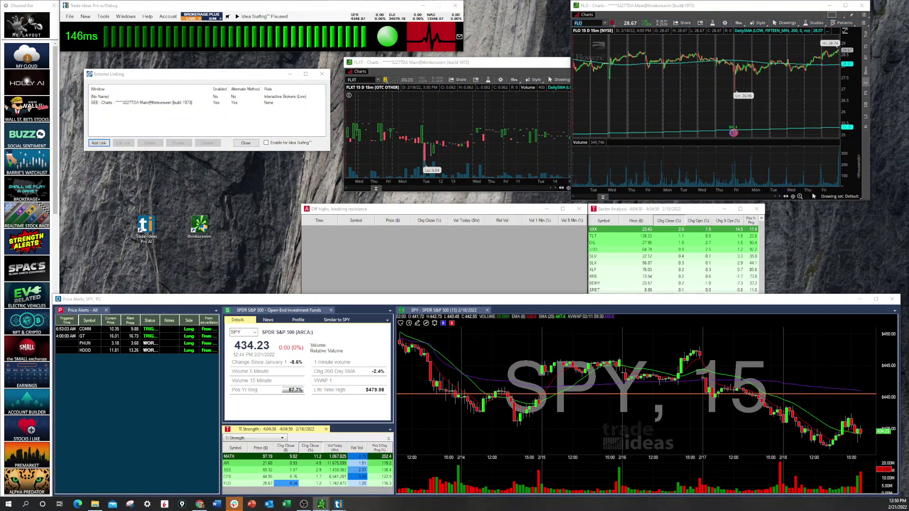